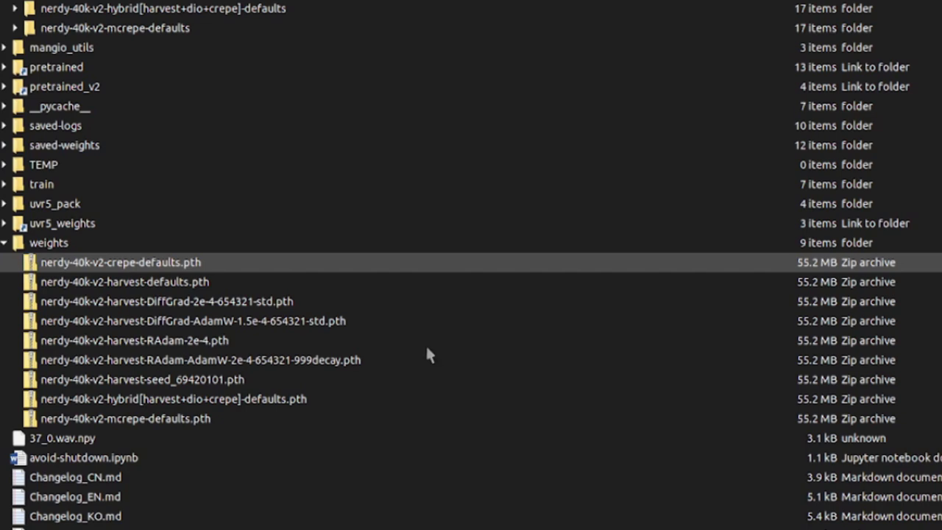
Step: Locate the added_IVF2603 index file in the nerdy-40k-v2-crepe-defaults log folder and the matching nerdy-40k-v2-crepe-defaults.pth model in the weights folder
{"action": "scroll", "coordinate": [425, 351], "scroll_direction": "up", "scroll_amount": 8}
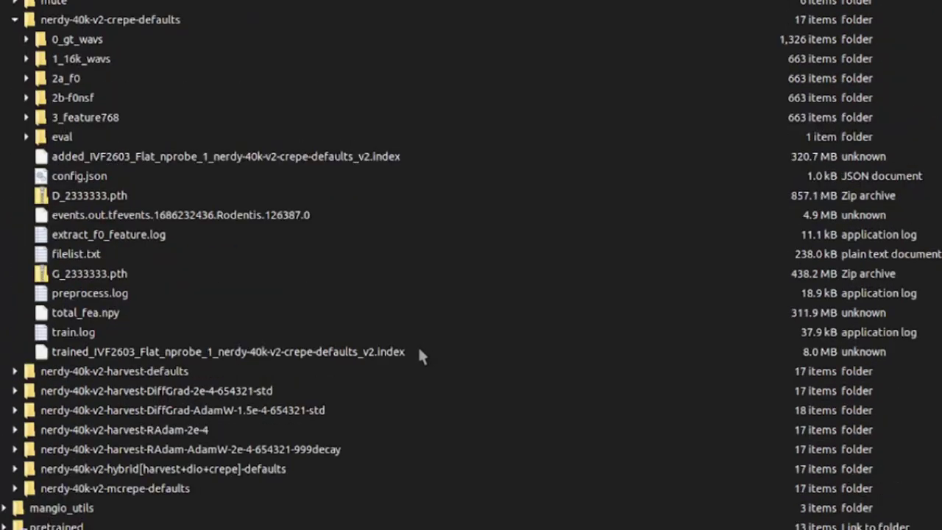
{"action": "scroll", "coordinate": [422, 355], "scroll_direction": "up", "scroll_amount": 1}
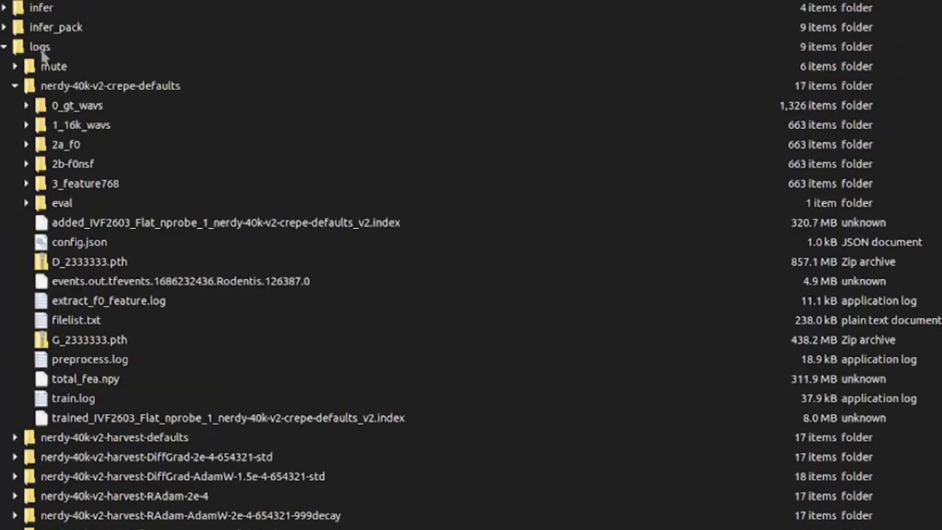
{"action": "left_click", "coordinate": [145, 230]}
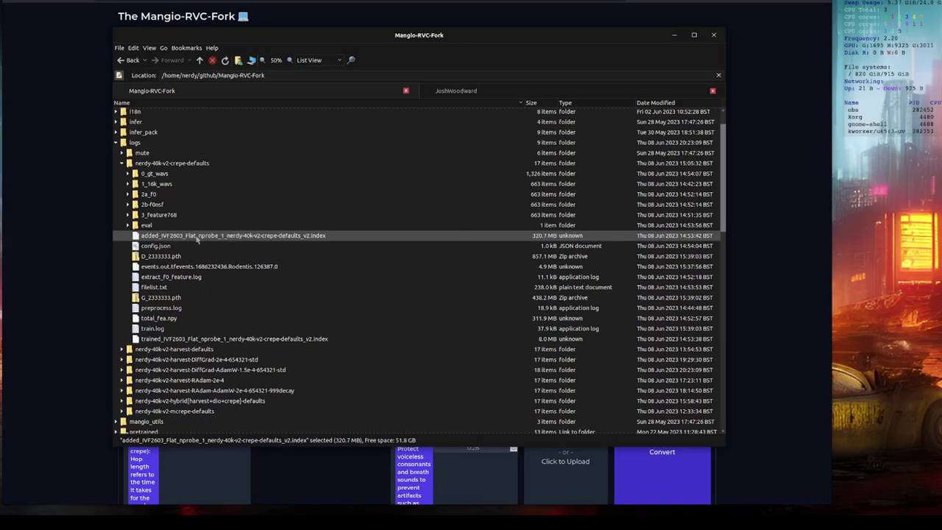
{"action": "scroll", "coordinate": [197, 292], "scroll_direction": "down", "scroll_amount": 3}
{"action": "scroll", "coordinate": [196, 292], "scroll_direction": "down", "scroll_amount": 4}
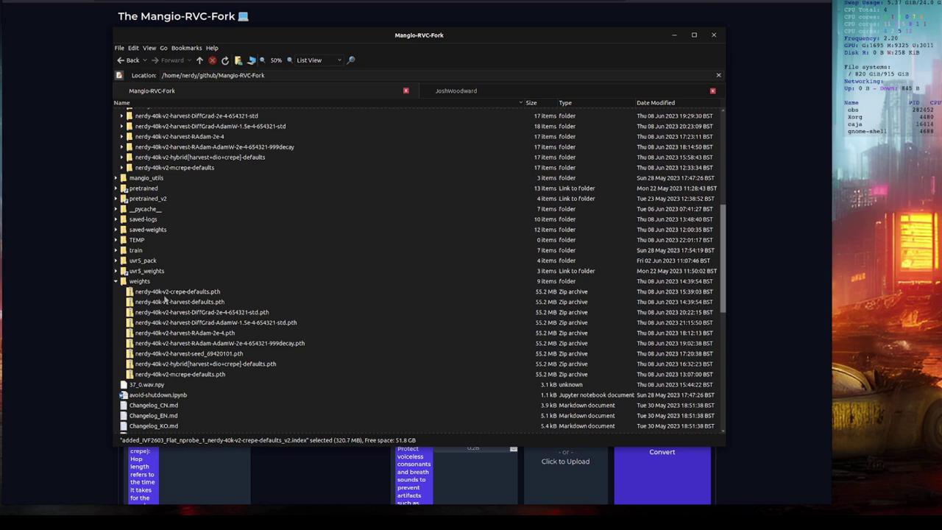
{"action": "left_click", "coordinate": [168, 293]}
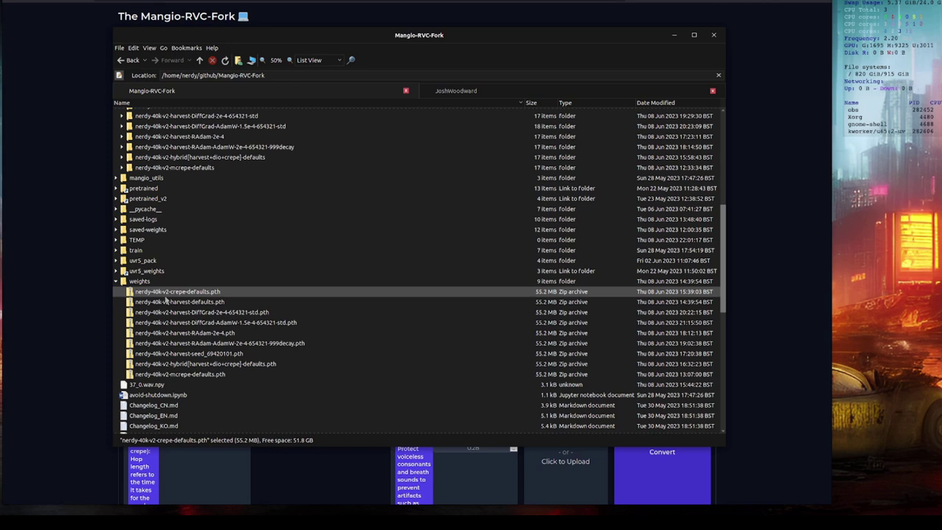
Step: Locate the D_2333333.pth and G_2333333.pth checkpoints in the nerdy-40k-v2-crepe-defaults log folder
{"action": "scroll", "coordinate": [166, 299], "scroll_direction": "up", "scroll_amount": 8}
{"action": "left_click", "coordinate": [171, 195]}
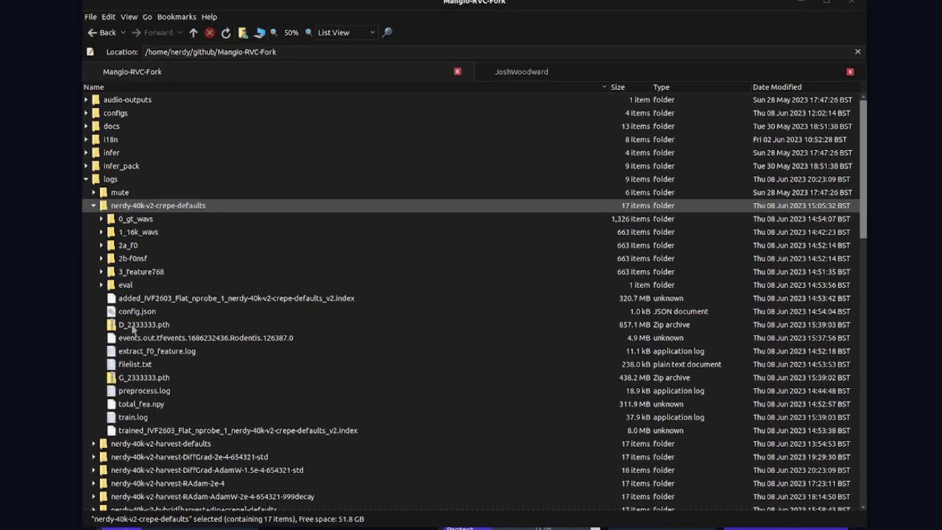
{"action": "left_click", "coordinate": [133, 329]}
{"action": "left_click", "coordinate": [144, 376]}
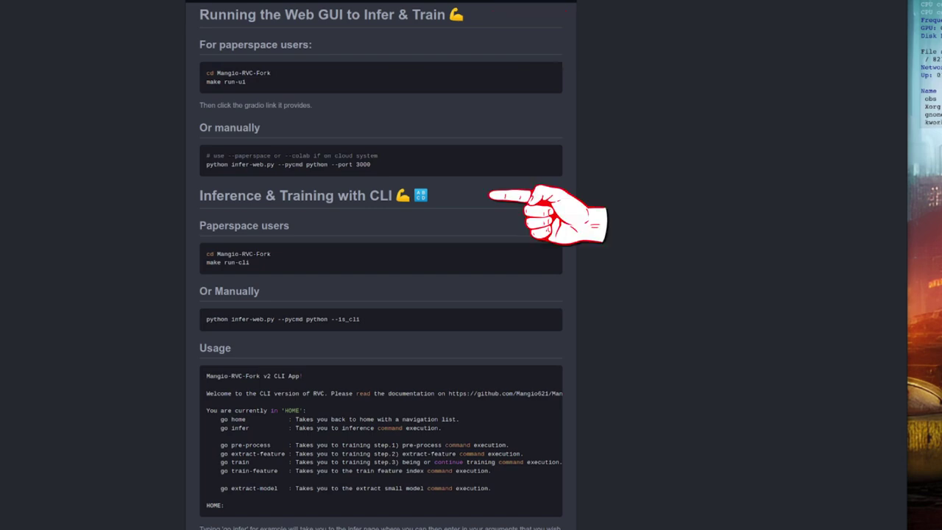
Step: Switch to TensorBoard and review its chart settings and the Reload data option in the general settings
{"action": "scroll", "coordinate": [395, 171], "scroll_direction": "down", "scroll_amount": 10}
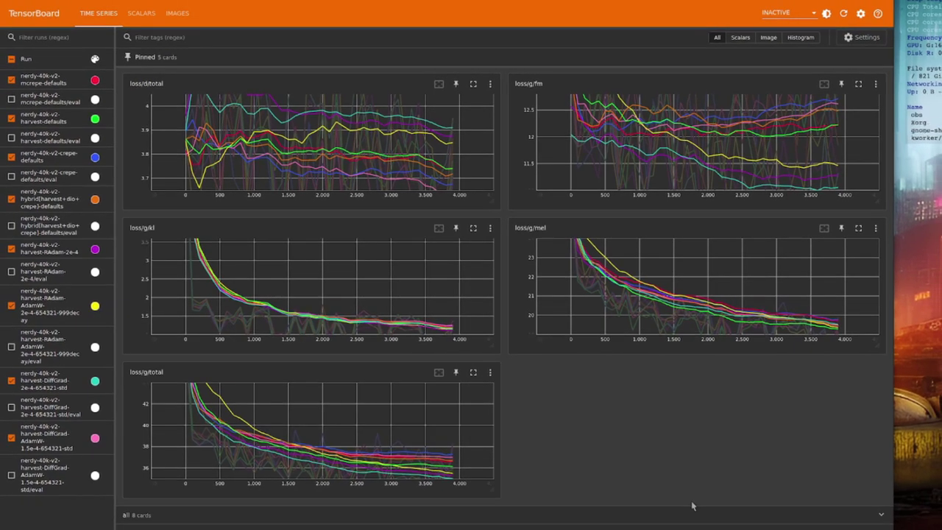
{"action": "key", "text": "alt+Tab"}
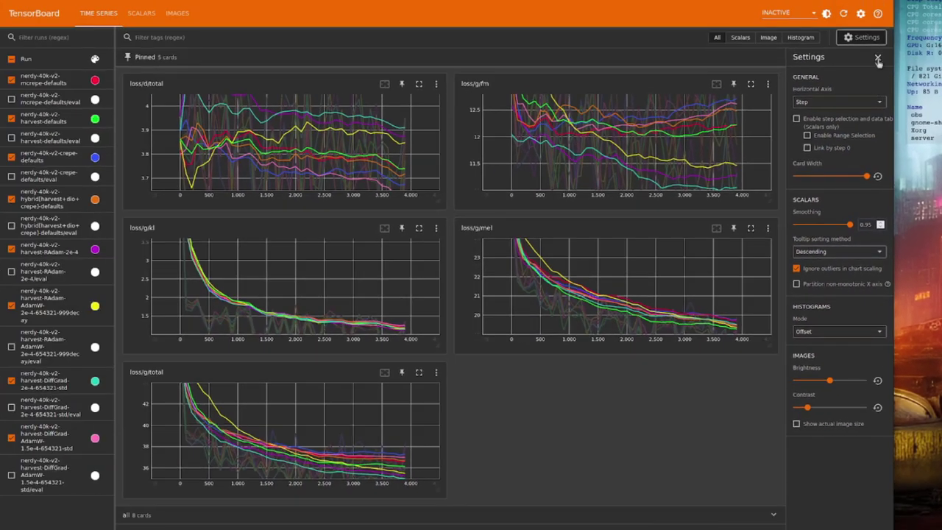
{"action": "left_click", "coordinate": [729, 0]}
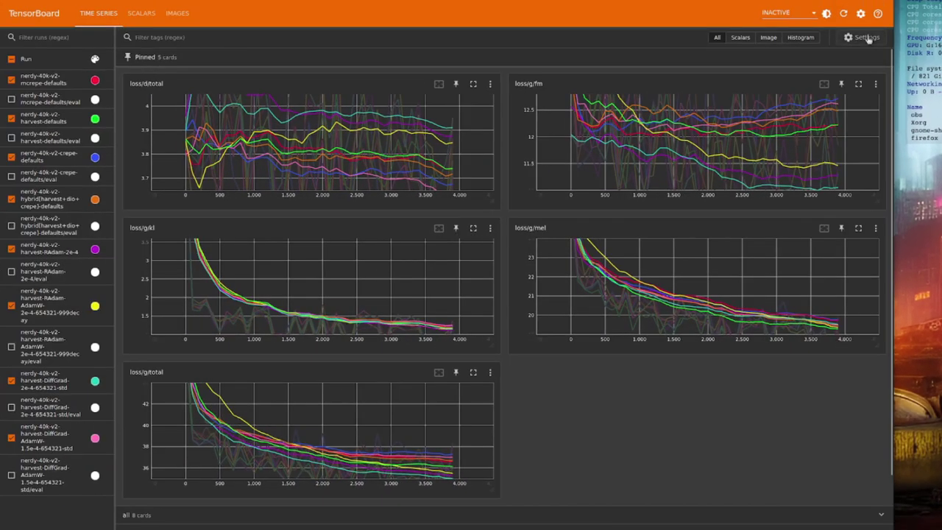
{"action": "left_click", "coordinate": [860, 14]}
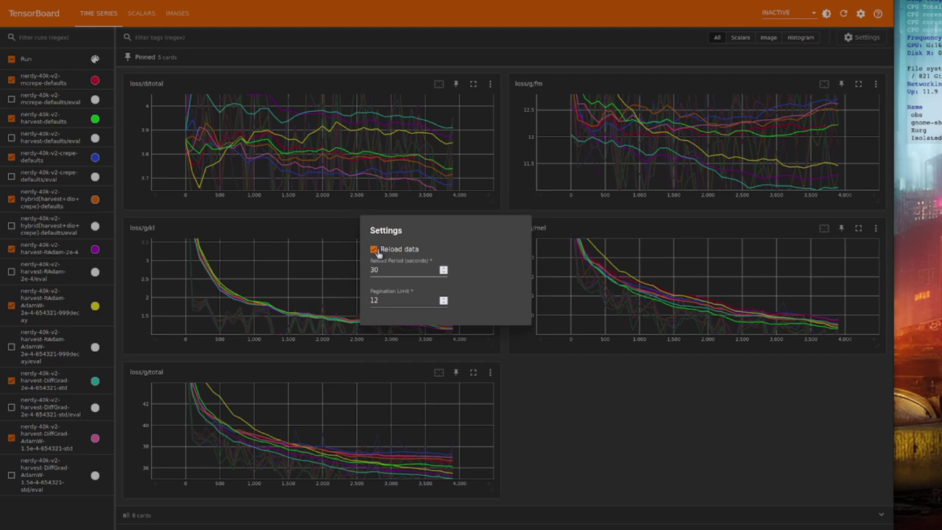
{"action": "key", "text": "Escape"}
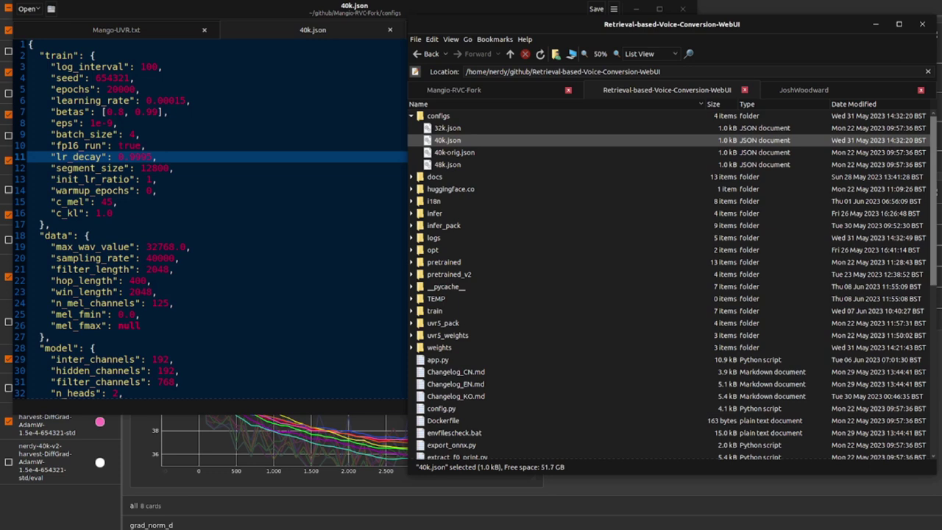
Step: Highlight the log_interval value in the train section of 40k.json
{"action": "double_click", "coordinate": [148, 66]}
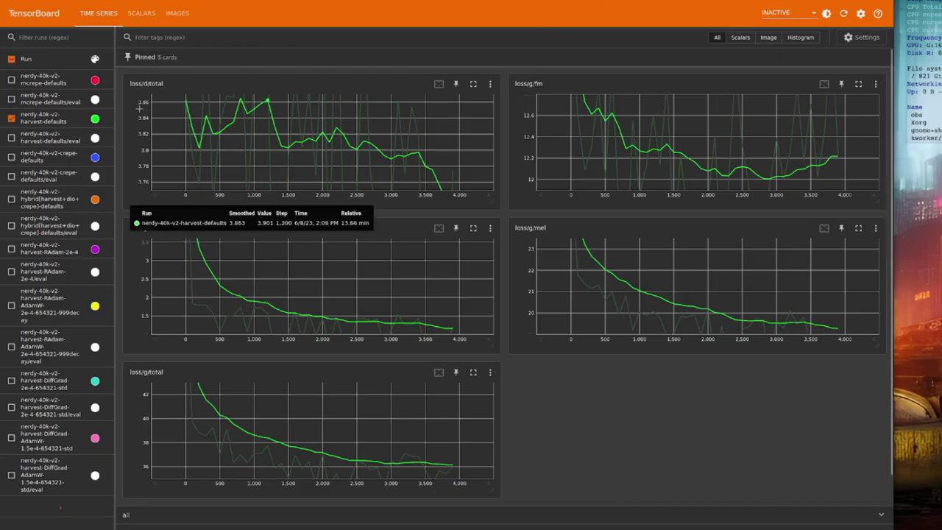
Step: Show the mcrepe-defaults, crepe-defaults and hybrid[harvest+dio+crepe]-defaults training runs in the TensorBoard loss charts alongside harvest-defaults
{"action": "left_click", "coordinate": [10, 80]}
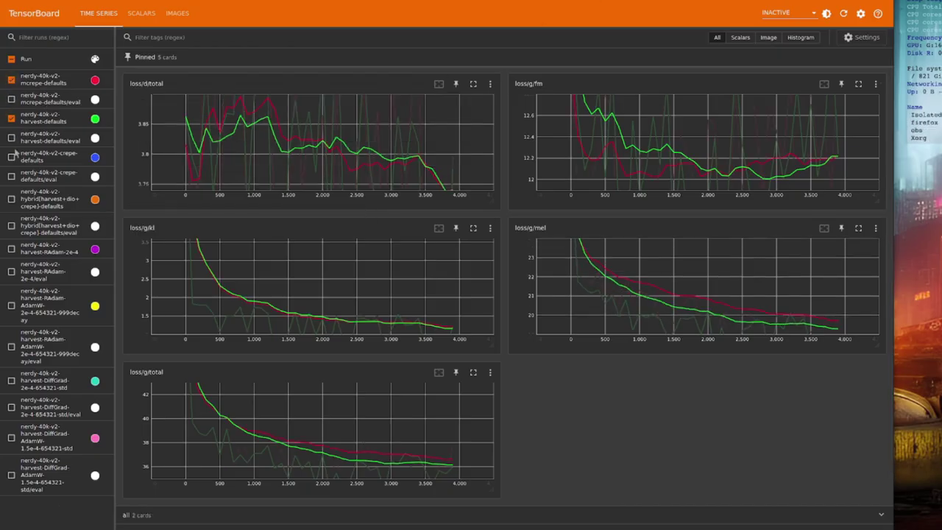
{"action": "left_click", "coordinate": [11, 158]}
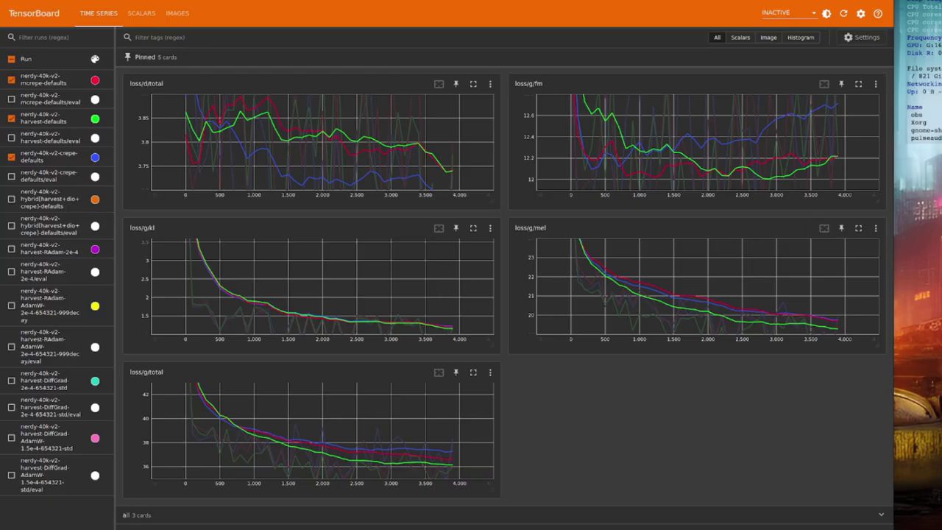
{"action": "left_click", "coordinate": [11, 199]}
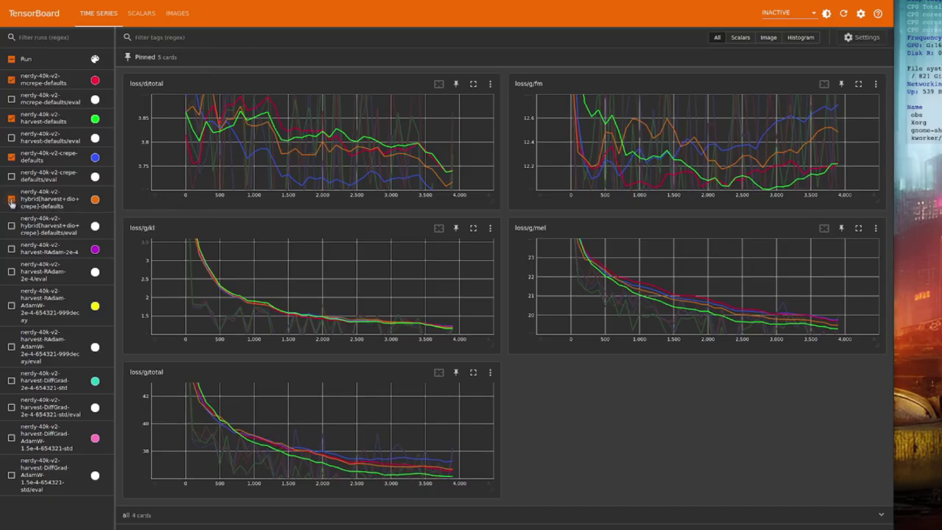
Step: Add the harvest optimizer runs to the loss charts: RAdam-2e-4, RAdam-AdamW-2e-4, DiffGrad-2e-4 and DiffGrad-AdamW-1.5e-4
{"action": "left_click", "coordinate": [12, 250]}
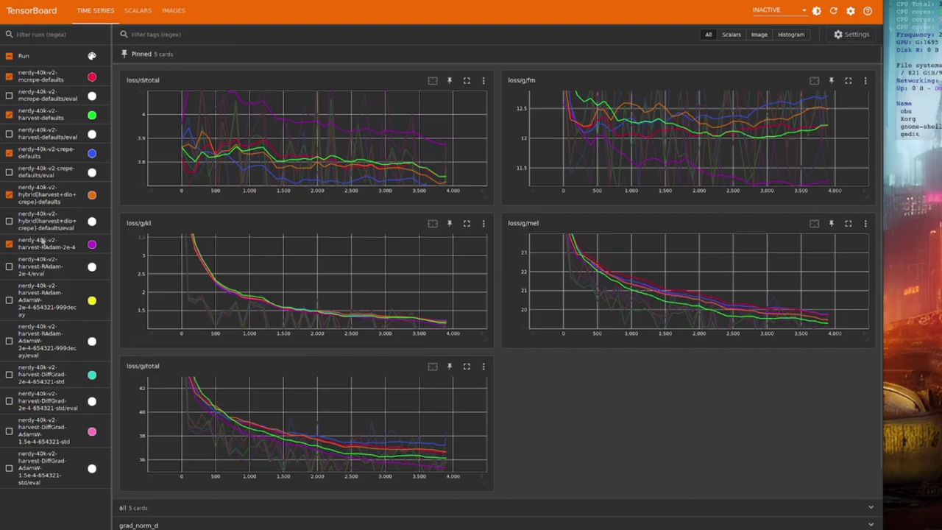
{"action": "left_click", "coordinate": [9, 300]}
{"action": "left_click", "coordinate": [9, 375]}
{"action": "left_click", "coordinate": [9, 432]}
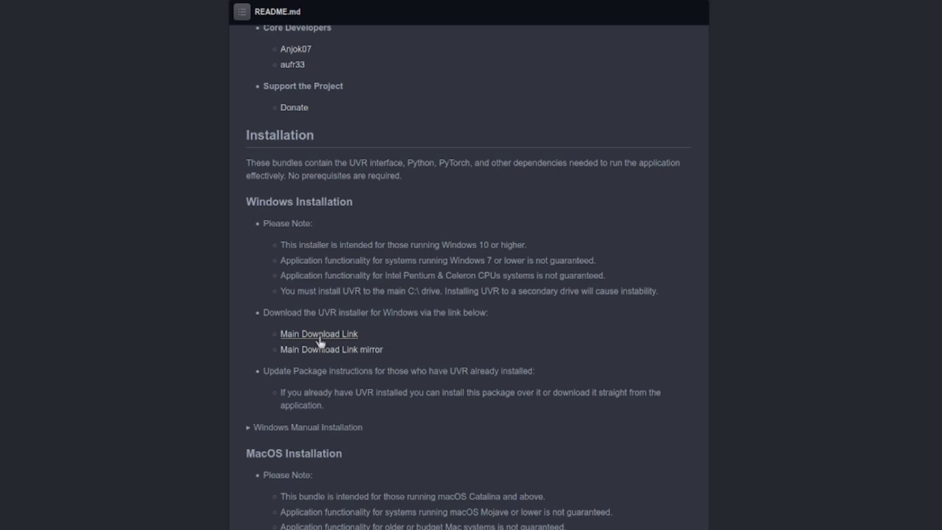
Step: In Ultimate Vocal Remover's settings, review the Advanced VR Options including Enable TTA, and open the Download Center
{"action": "scroll", "coordinate": [435, 247], "scroll_direction": "down", "scroll_amount": 10}
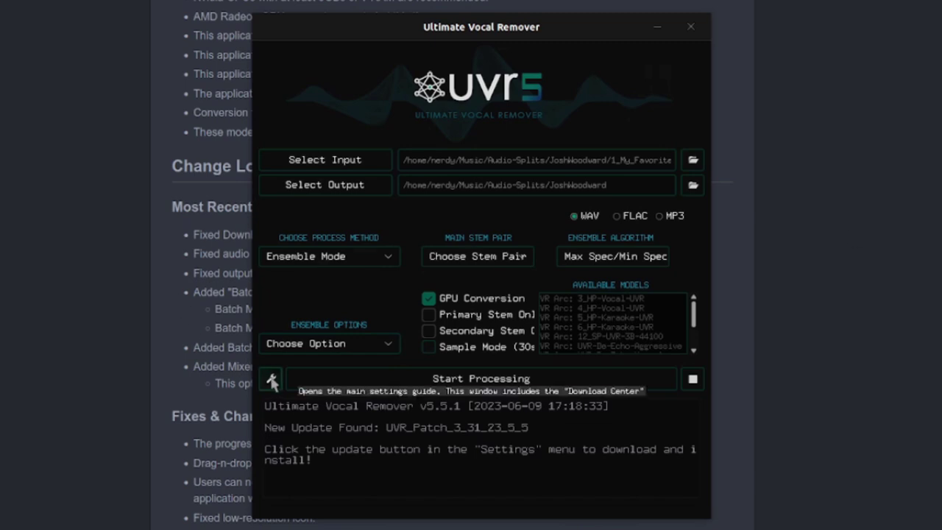
{"action": "left_click", "coordinate": [272, 380]}
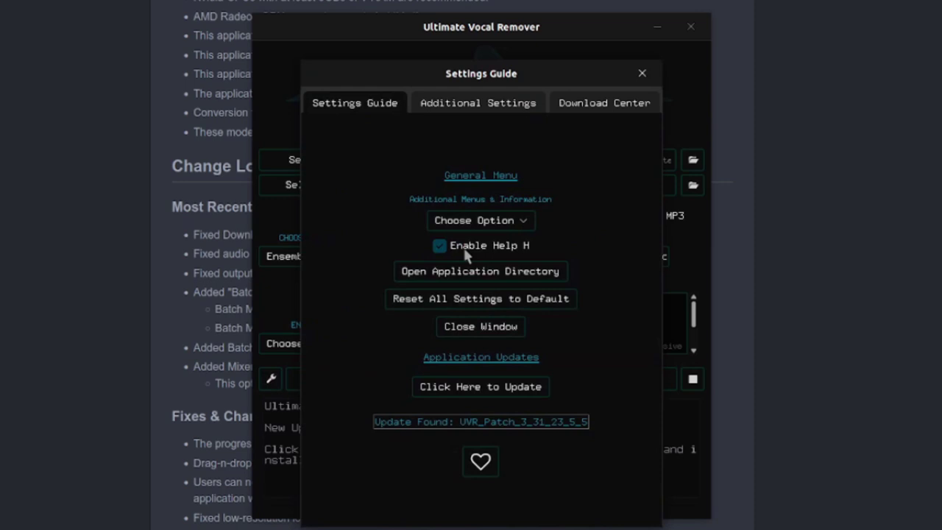
{"action": "left_click", "coordinate": [495, 225]}
{"action": "left_click", "coordinate": [505, 239]}
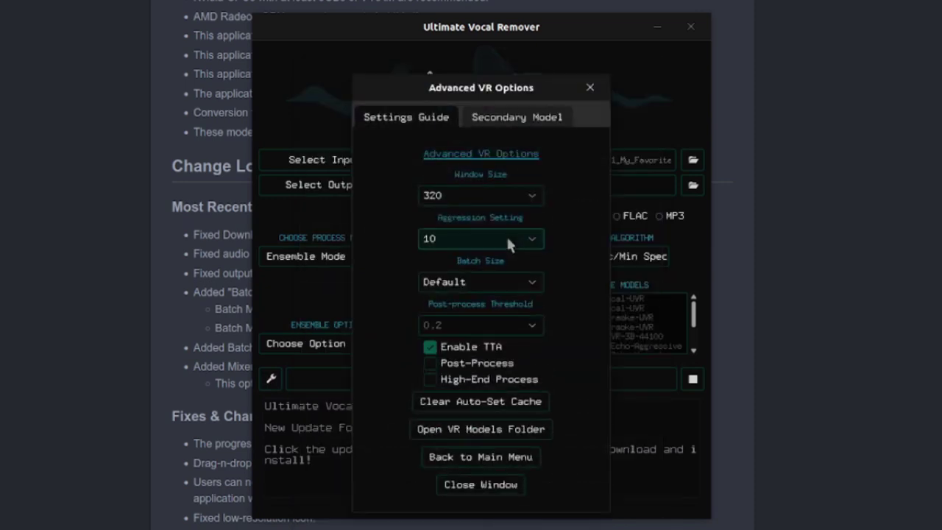
{"action": "mouse_move", "coordinate": [471, 353]}
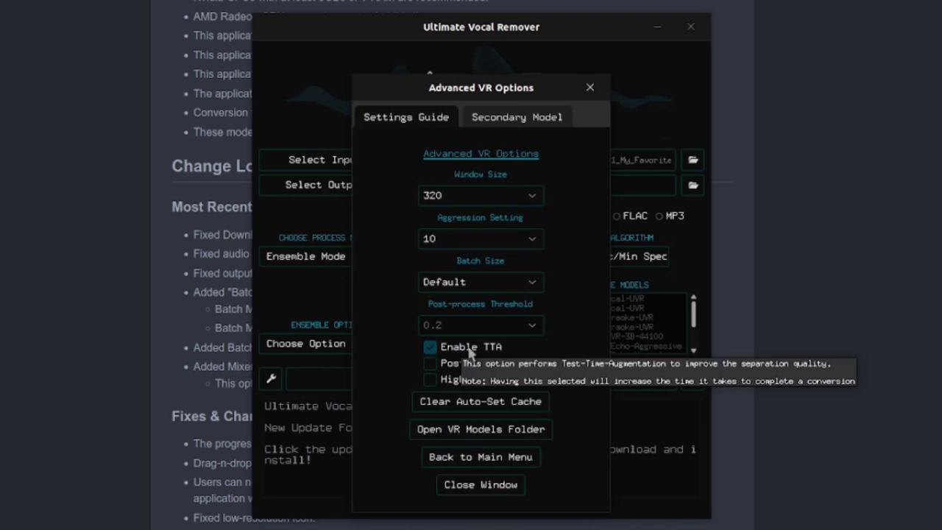
{"action": "left_click", "coordinate": [589, 87]}
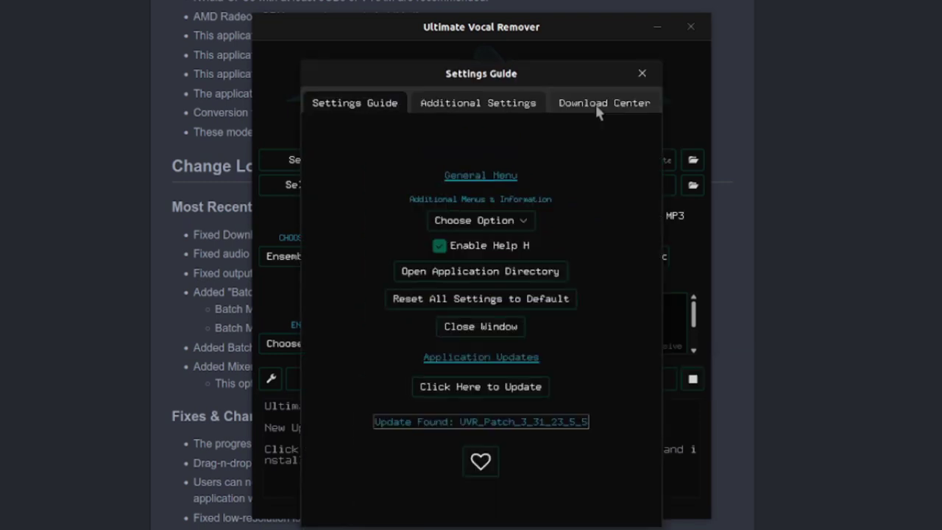
{"action": "left_click", "coordinate": [597, 105]}
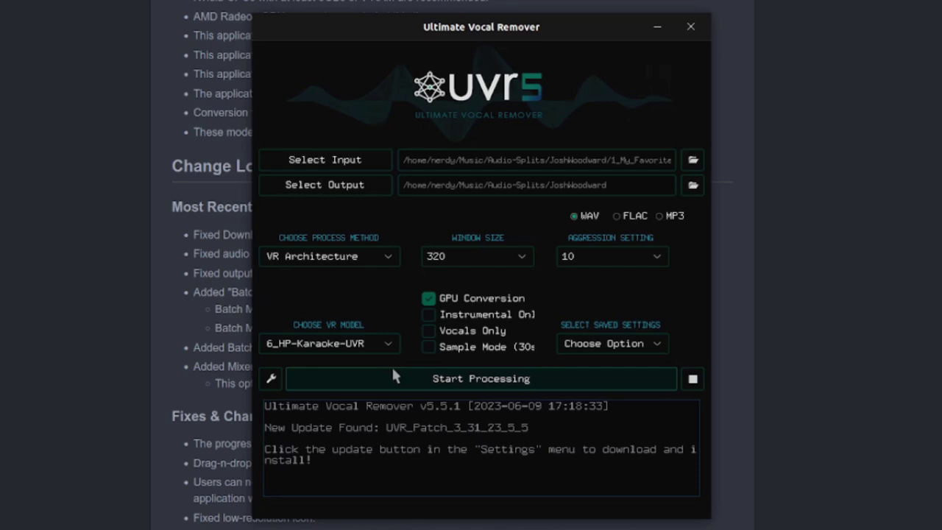
Step: Check the available VR models, then set the process method to Ensemble Mode with the saved ensemble HQ-SPLIT-V1
{"action": "left_click", "coordinate": [317, 344]}
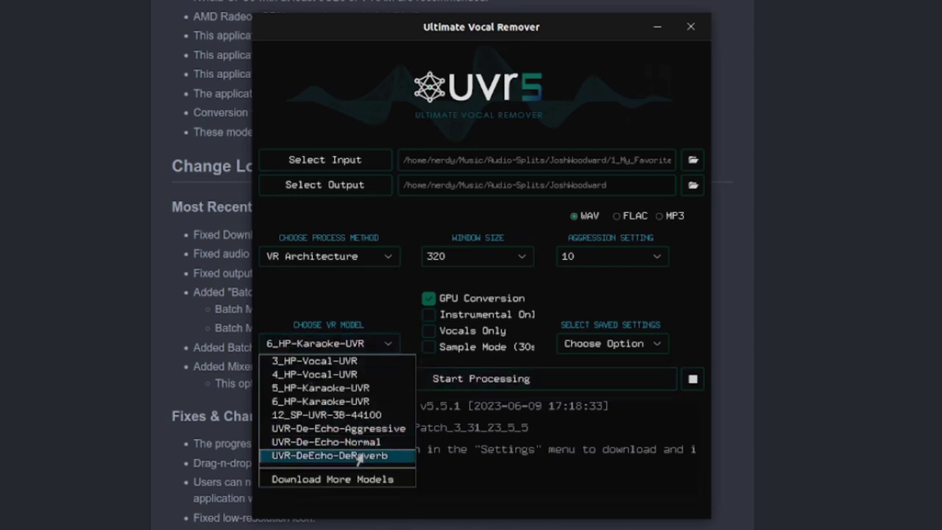
{"action": "left_click", "coordinate": [359, 256]}
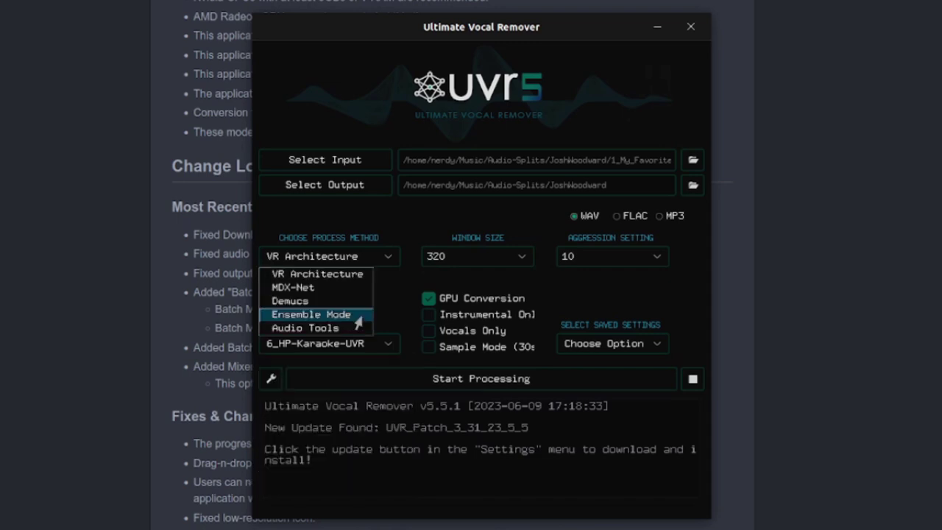
{"action": "left_click", "coordinate": [317, 314]}
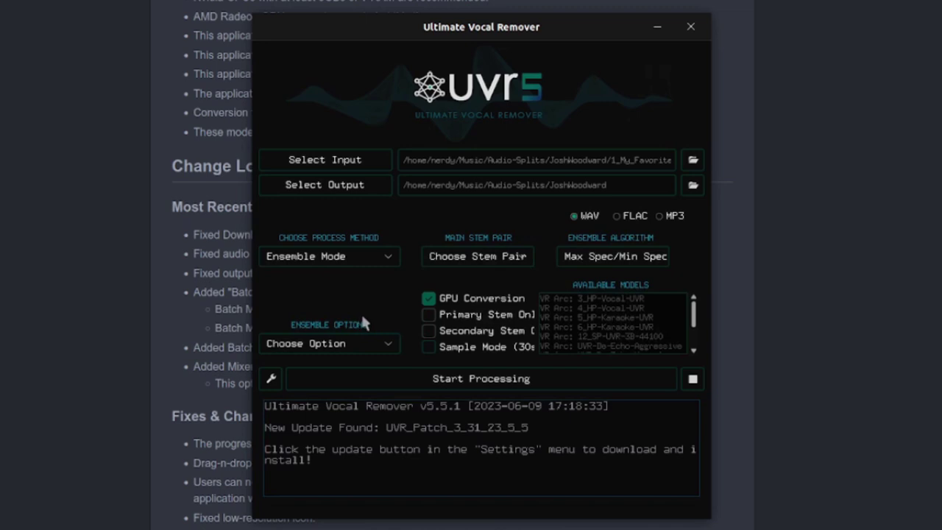
{"action": "left_click", "coordinate": [371, 343]}
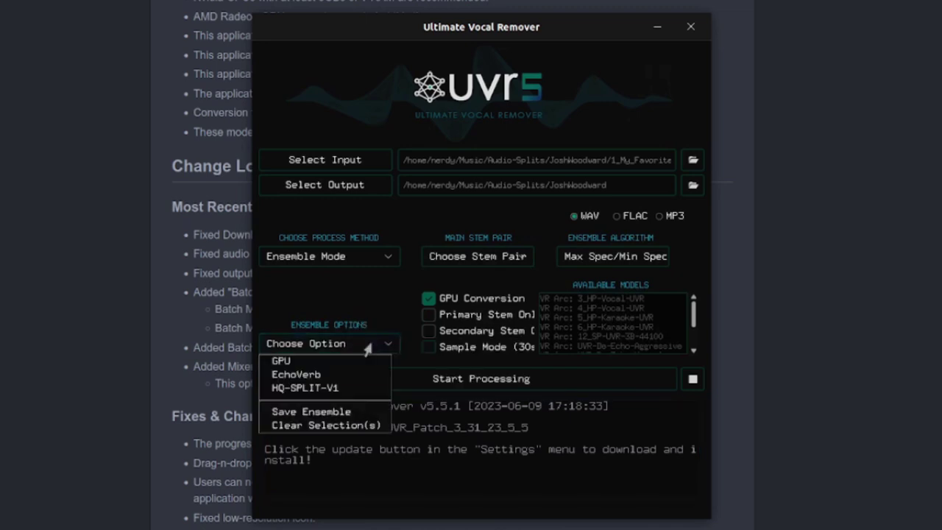
{"action": "left_click", "coordinate": [354, 388]}
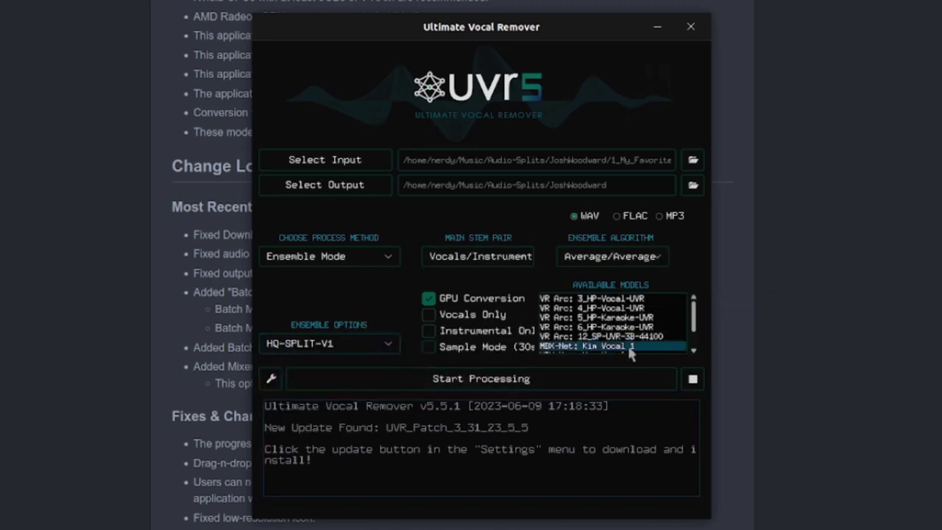
Step: Review the models selected in the HQ-SPLIT-V1 ensemble and set the ensemble algorithm to Average/Average
{"action": "left_click_drag", "start_coordinate": [695, 309], "coordinate": [695, 338]}
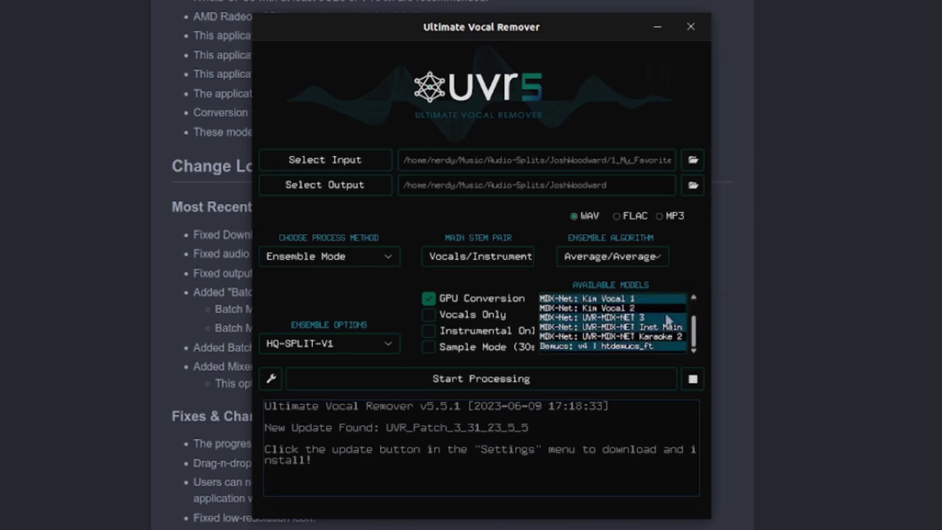
{"action": "left_click", "coordinate": [626, 259]}
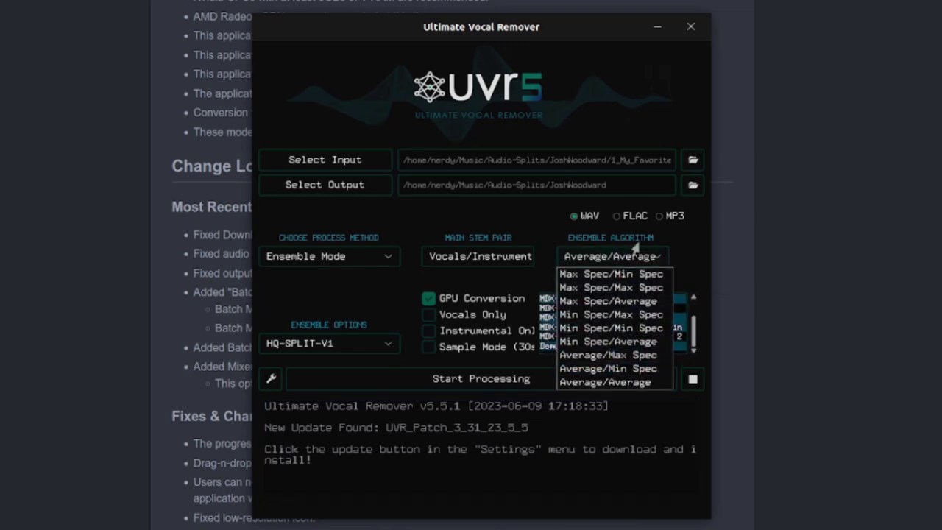
{"action": "left_click", "coordinate": [641, 382]}
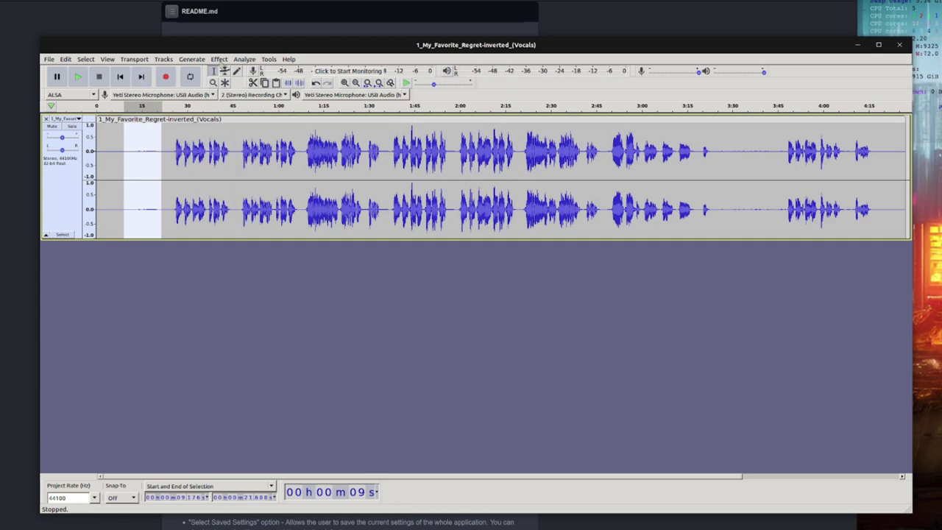
Step: Capture a noise profile from the vocals' quiet passage between about 9 and 22 seconds, and select the whole track for Noise Reduction
{"action": "left_click", "coordinate": [219, 59]}
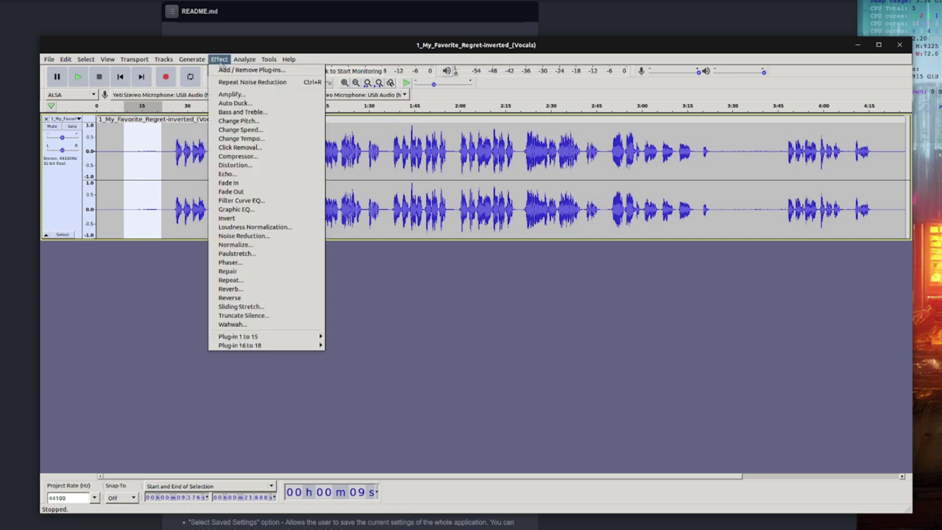
{"action": "left_click", "coordinate": [284, 236]}
{"action": "left_click", "coordinate": [476, 239]}
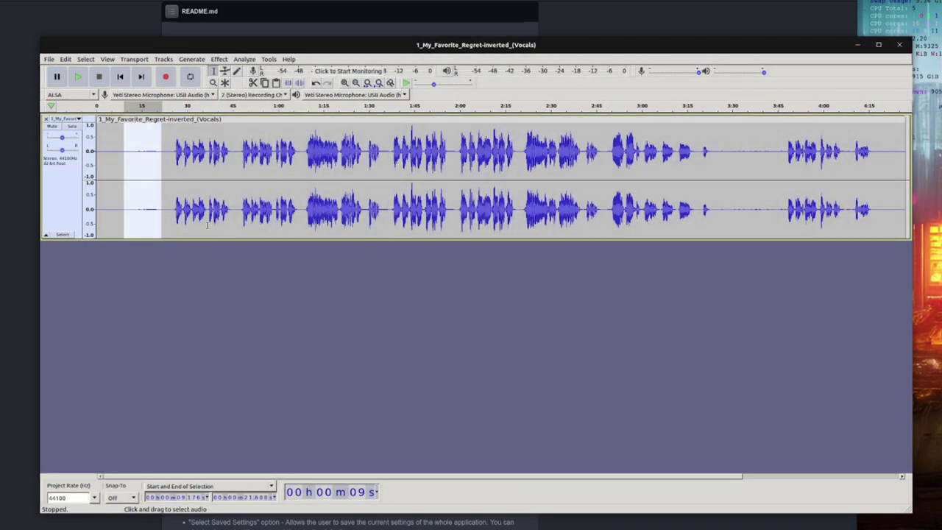
{"action": "key", "text": "ctrl+a"}
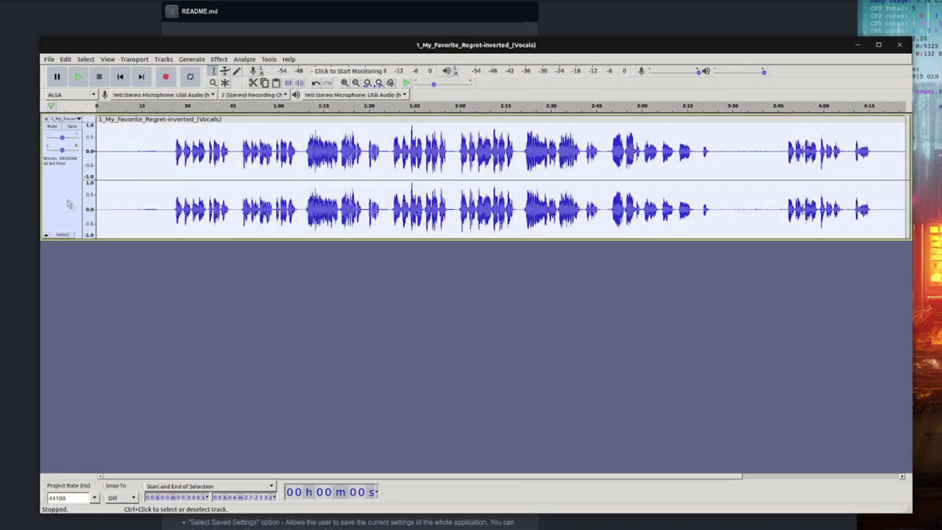
{"action": "left_click", "coordinate": [219, 59]}
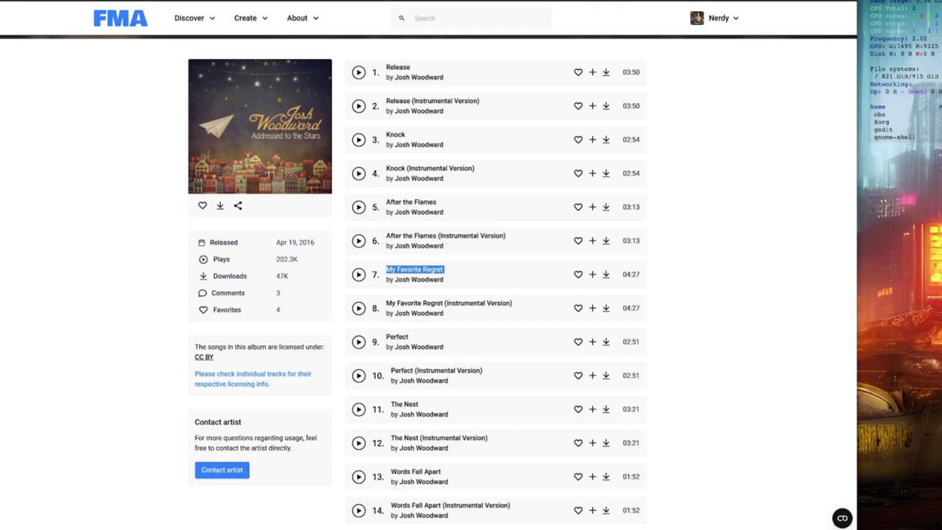
Step: Switch to the Audacity project with both song versions, invert the My_Favorite_Regret-inst track, and select about 23 to 41 seconds across both tracks
{"action": "key", "text": "alt+Tab"}
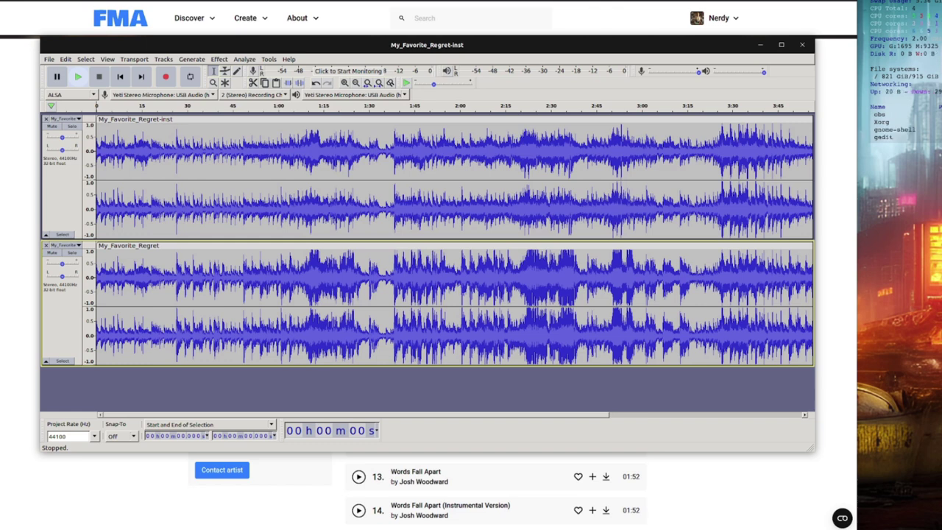
{"action": "left_click", "coordinate": [61, 191]}
{"action": "left_click", "coordinate": [219, 59]}
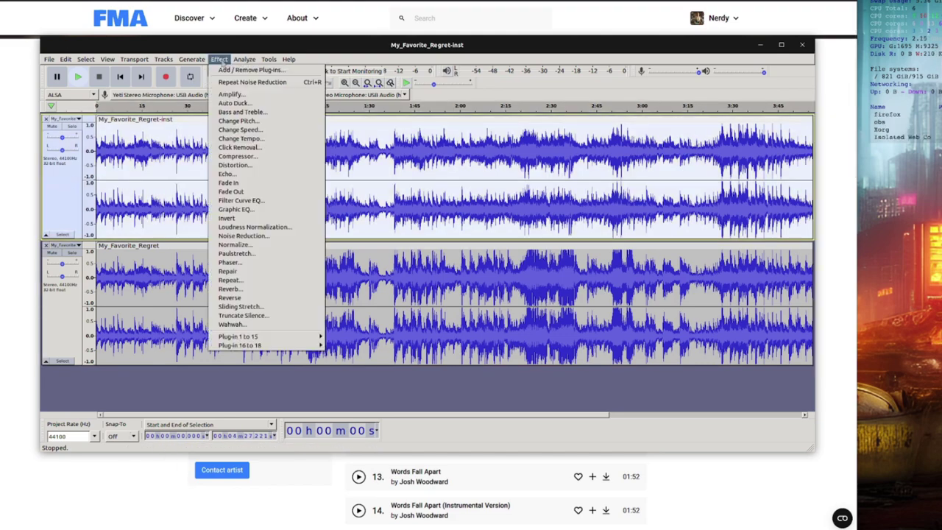
{"action": "key", "text": "Escape"}
{"action": "left_click_drag", "start_coordinate": [167, 191], "coordinate": [218, 191]}
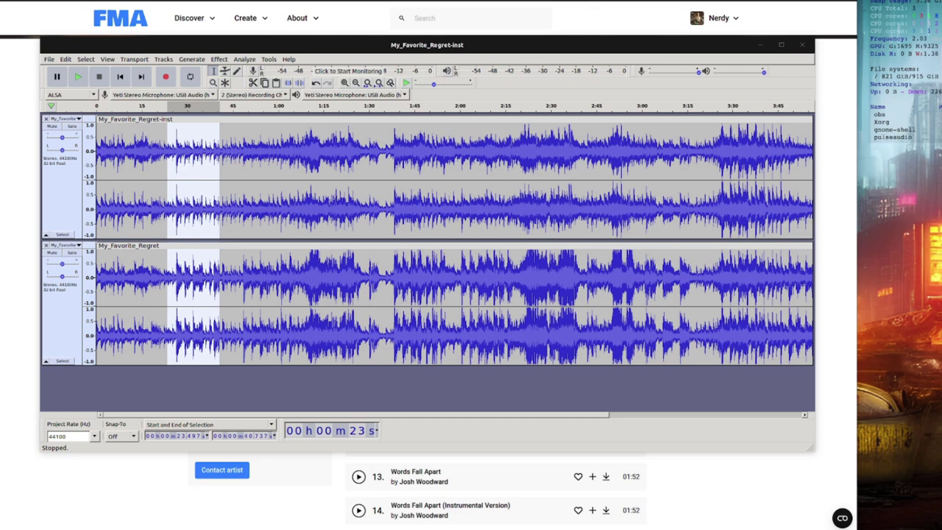
Step: Normalize both entire tracks to a -3.0 dB peak, removing DC offset and treating the stereo channels independently
{"action": "left_click", "coordinate": [56, 332]}
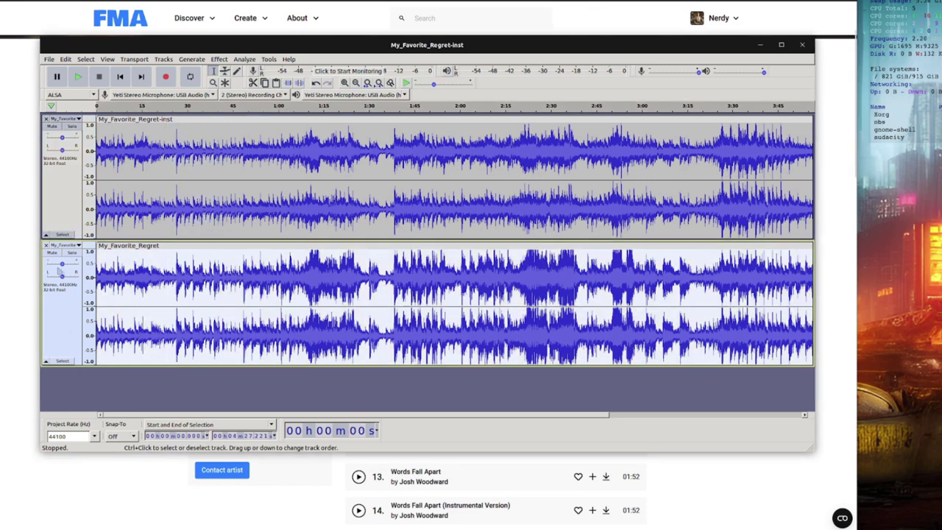
{"action": "left_click", "coordinate": [57, 208], "text": "ctrl"}
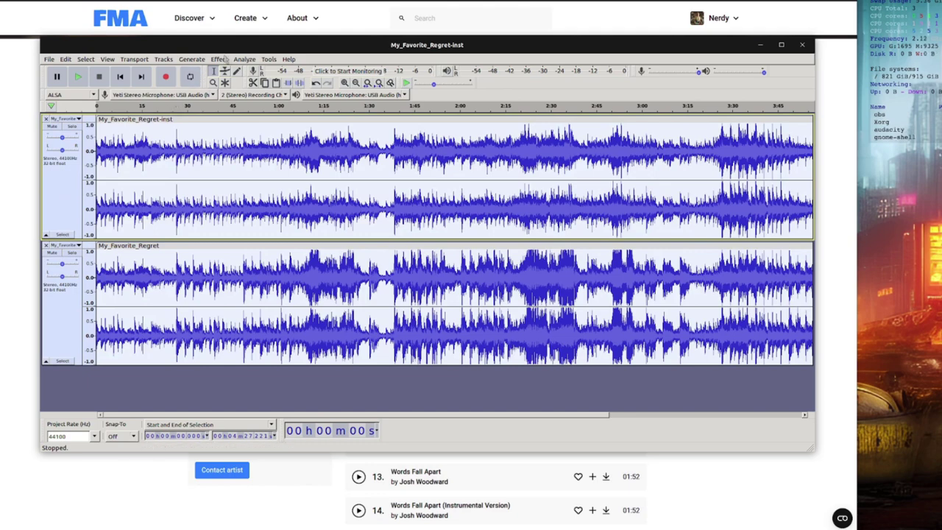
{"action": "left_click", "coordinate": [219, 59]}
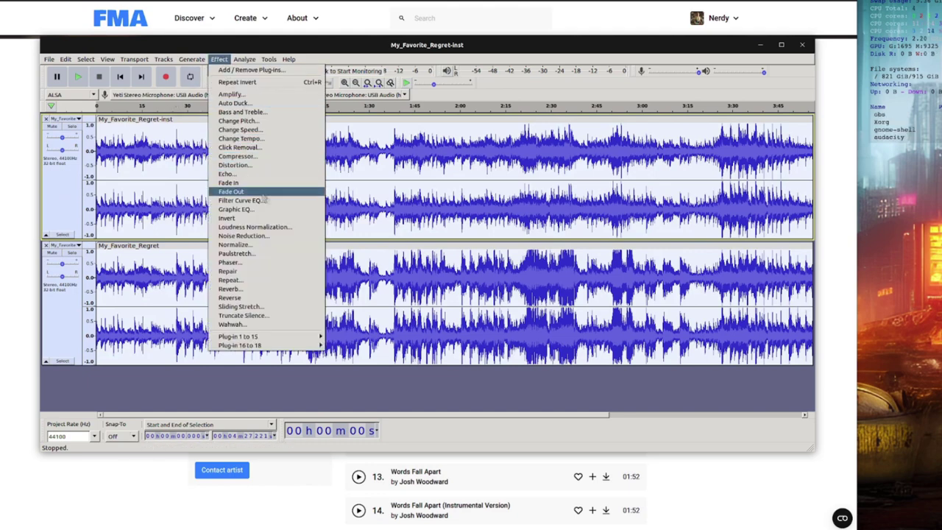
{"action": "left_click", "coordinate": [269, 240]}
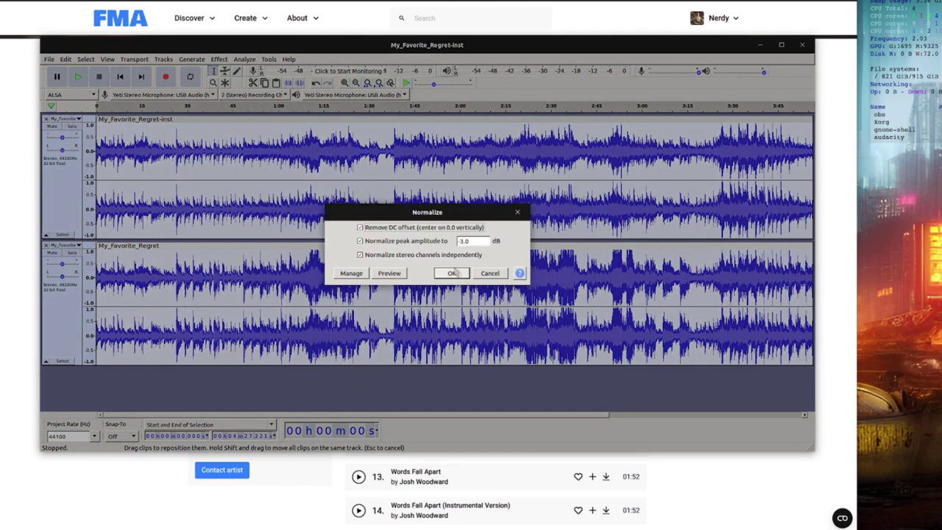
{"action": "left_click", "coordinate": [452, 272]}
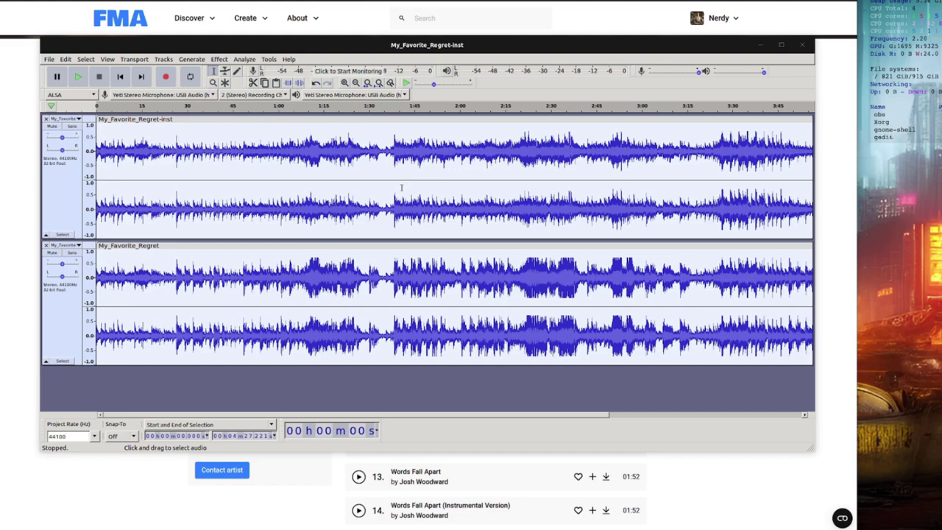
Step: Review the Truncate Silence options for both tracks, comparing the Compress Excess Silence and Truncate Detected Silence actions
{"action": "left_click", "coordinate": [219, 59]}
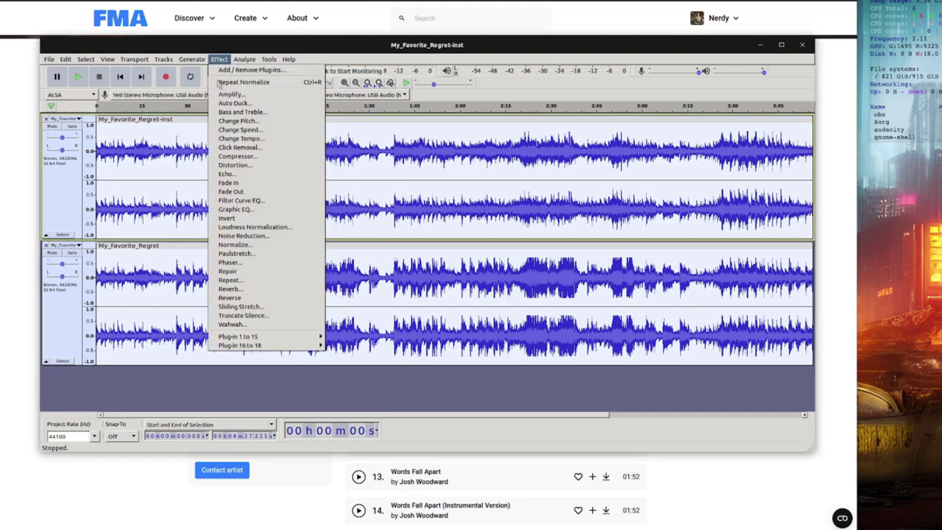
{"action": "left_click", "coordinate": [262, 315]}
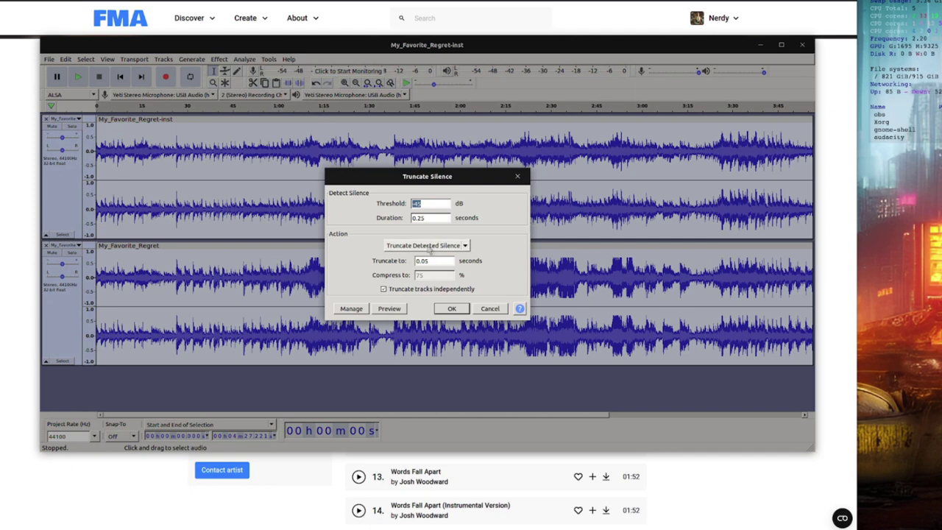
{"action": "left_click", "coordinate": [459, 246]}
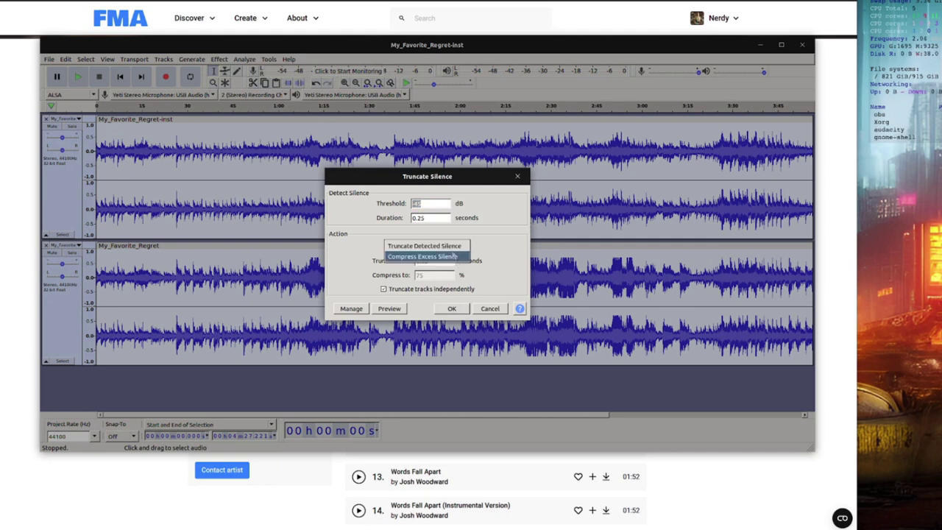
{"action": "left_click", "coordinate": [456, 258]}
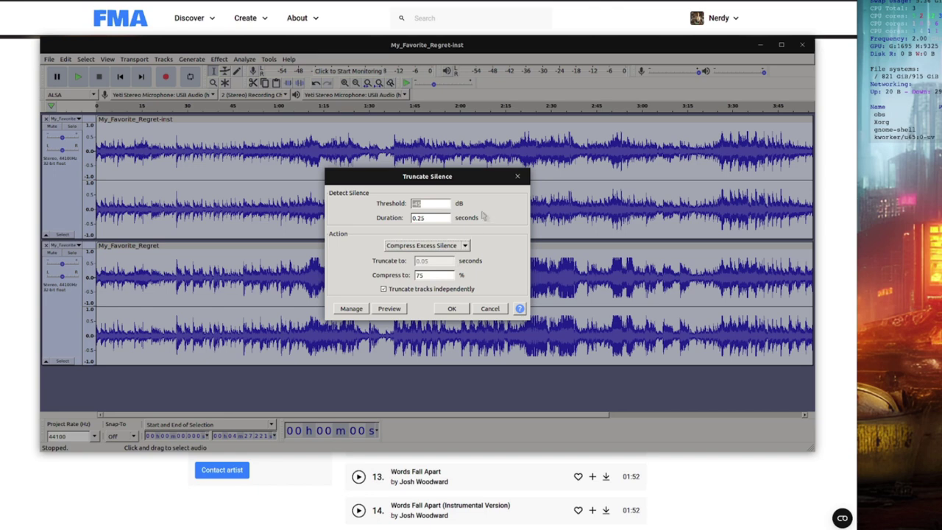
{"action": "left_click_drag", "start_coordinate": [435, 219], "coordinate": [416, 221]}
{"action": "left_click", "coordinate": [418, 219]}
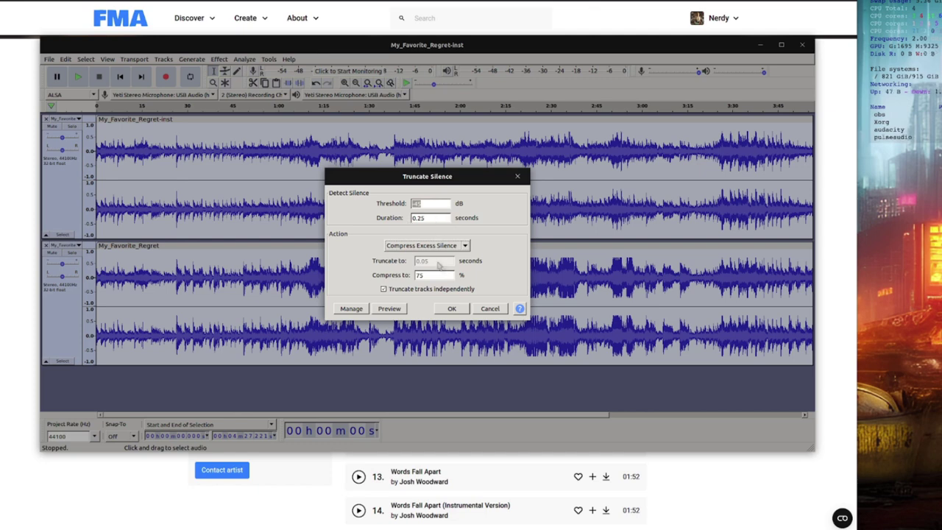
{"action": "left_click", "coordinate": [427, 245]}
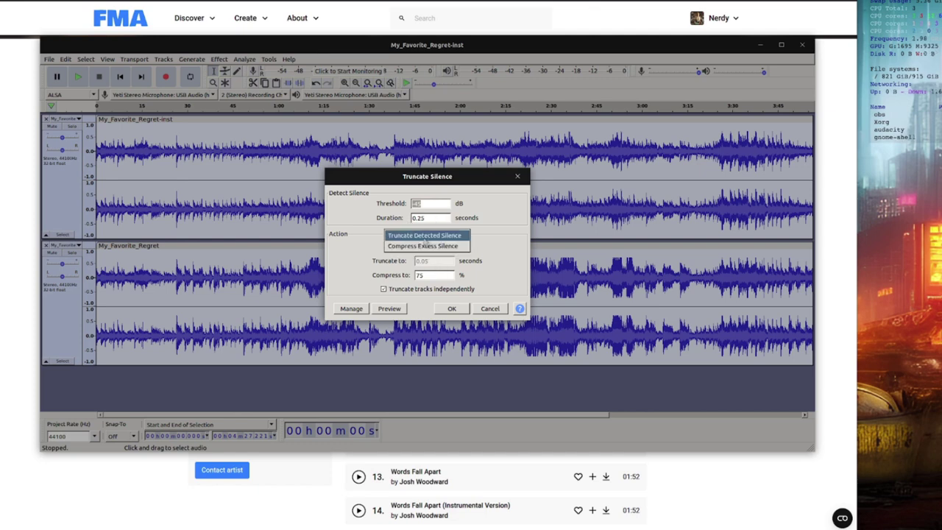
{"action": "left_click", "coordinate": [425, 237]}
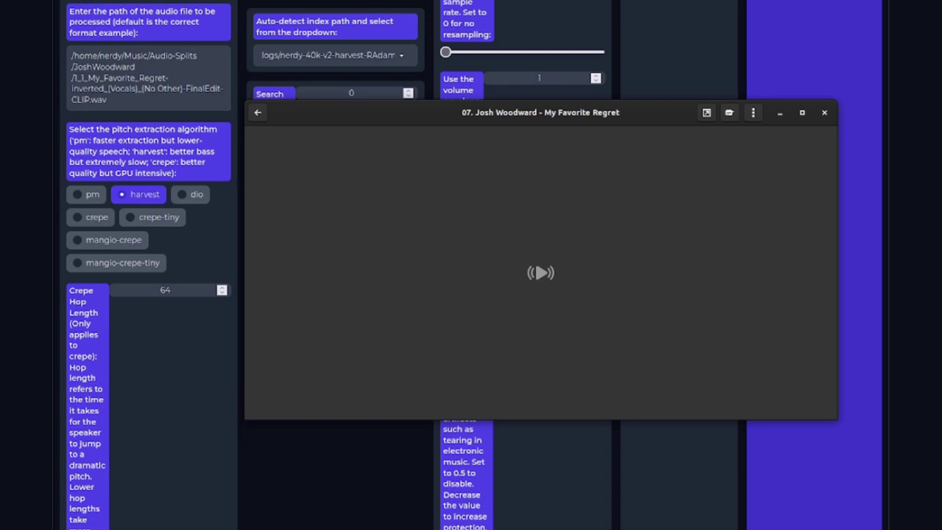
Step: Listen to My Favorite Regret and the crepe-defaults Harvest, DiffGrad-2e-4 Harvest and crepe-defaults MCrepe96 conversions, closing each player window
{"action": "key", "text": "ctrl+q"}
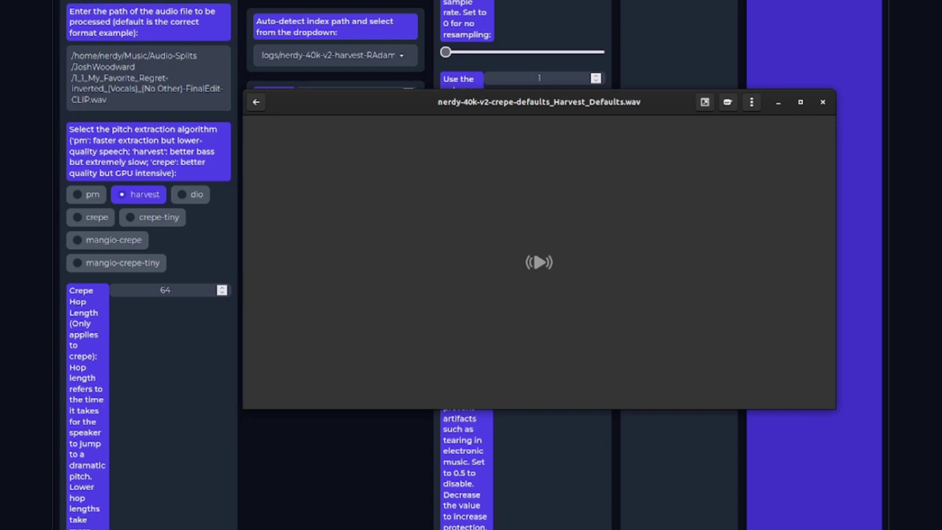
{"action": "key", "text": "alt+F4"}
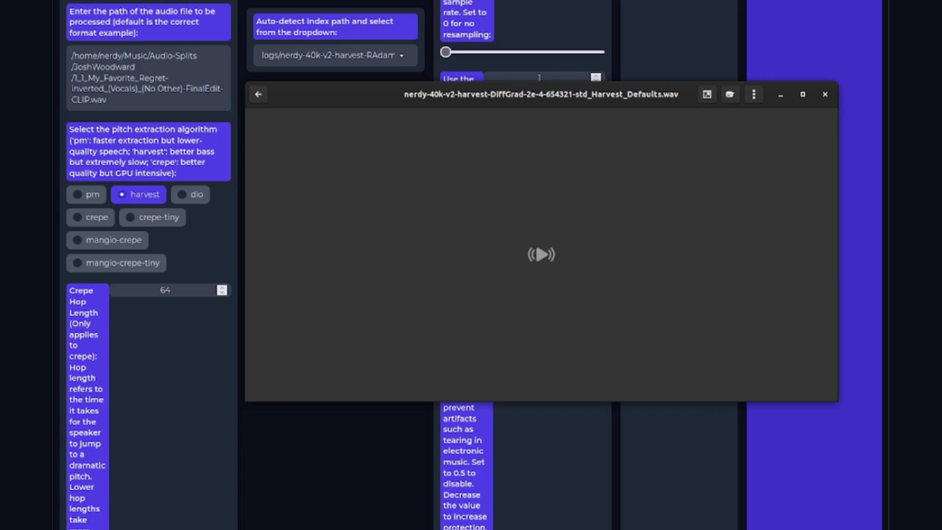
{"action": "key", "text": "ctrl+w"}
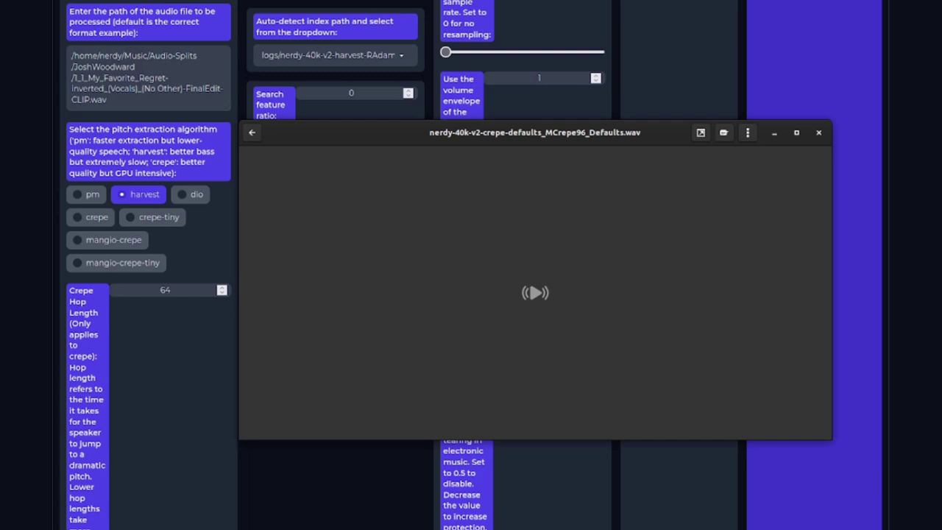
{"action": "key", "text": "ctrl+q"}
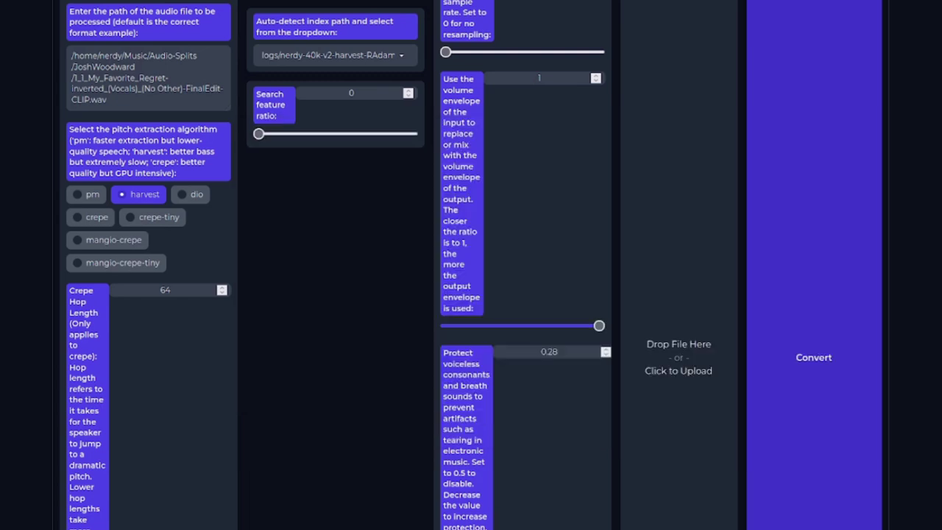